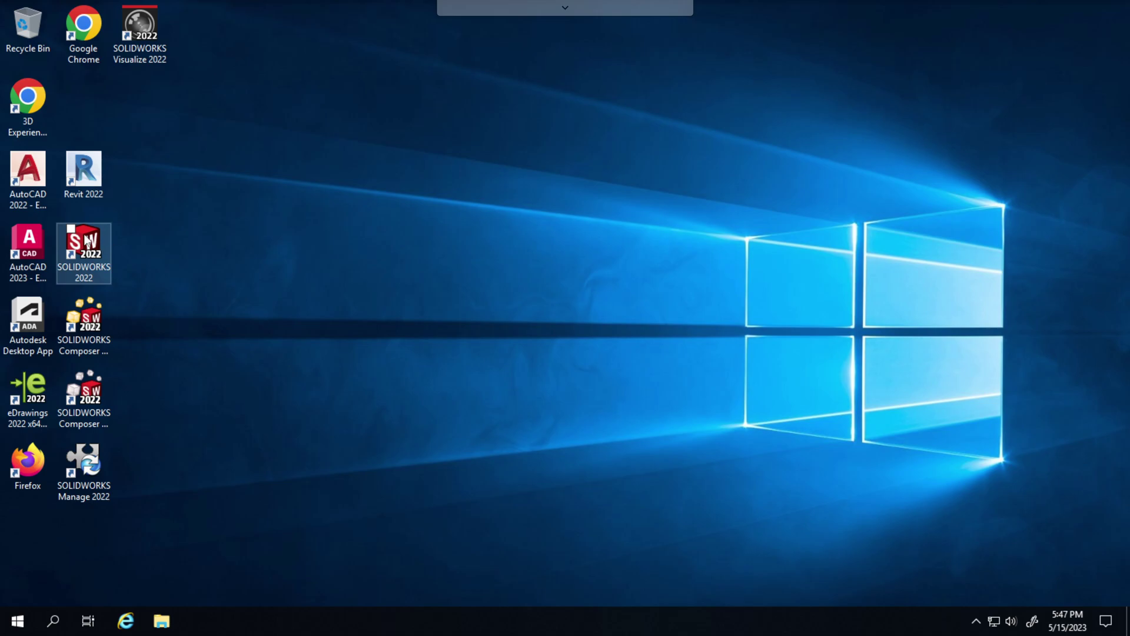
- Launch SOLIDWORKS 2022 from its desktop shortcut and wait for the Welcome window
double_click(65, 241)
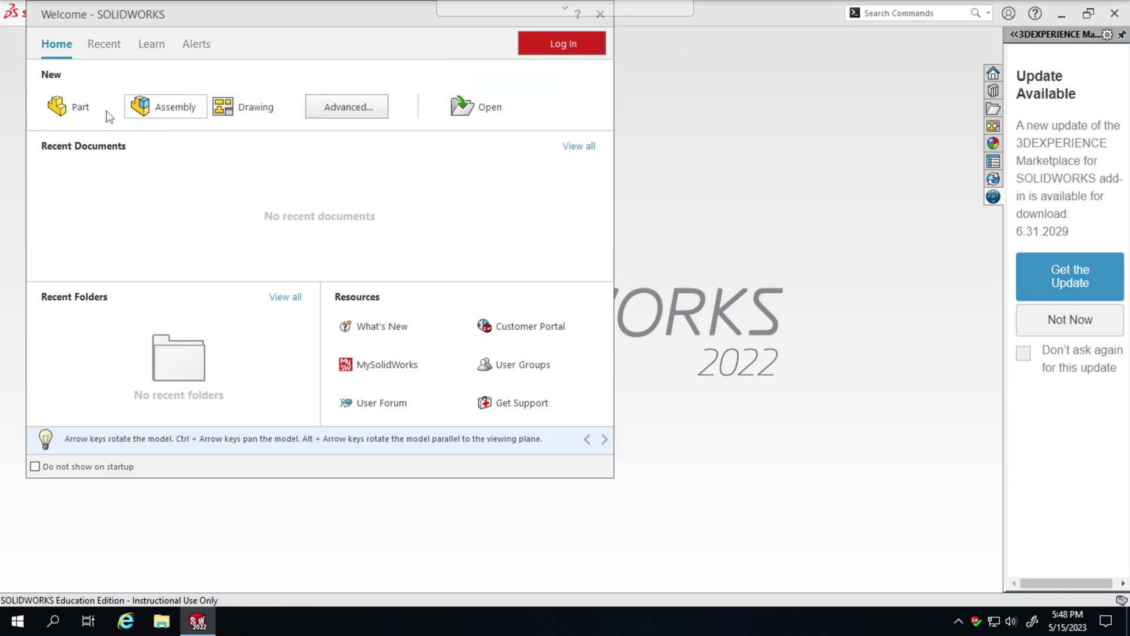
- Create a new part, select its Top Plane, and show the Sketch commands
click(57, 108)
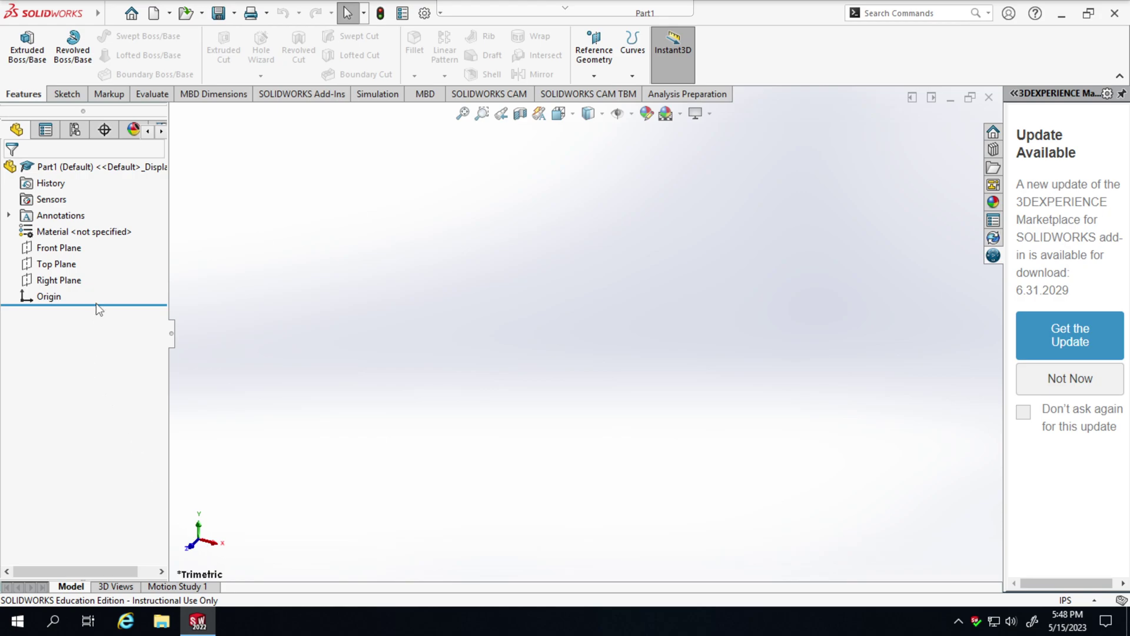
click(69, 268)
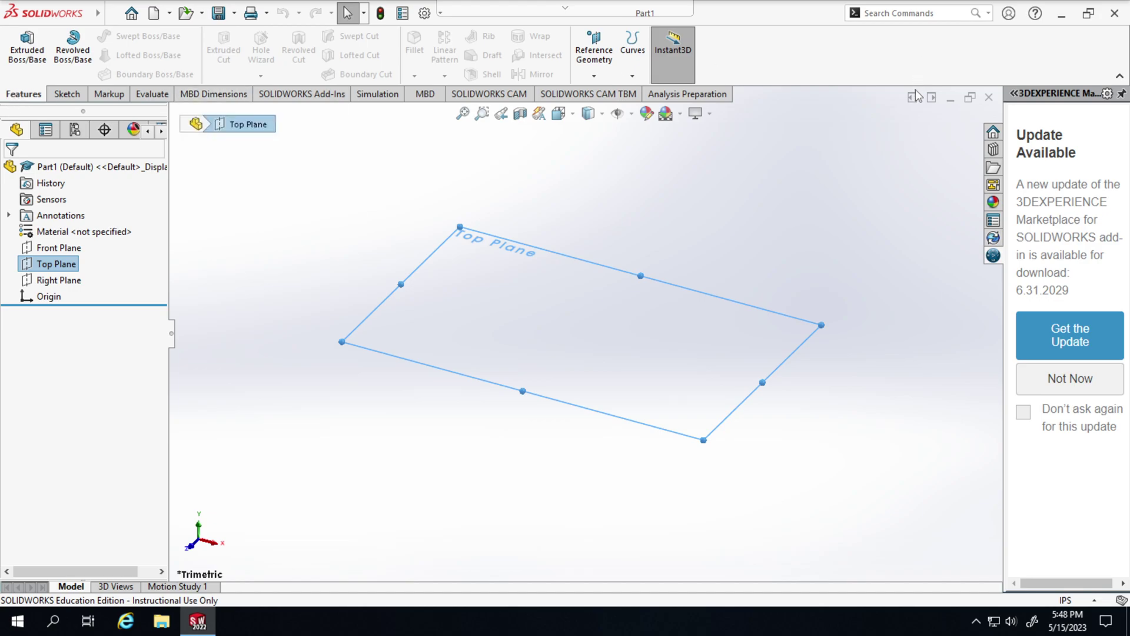
click(62, 97)
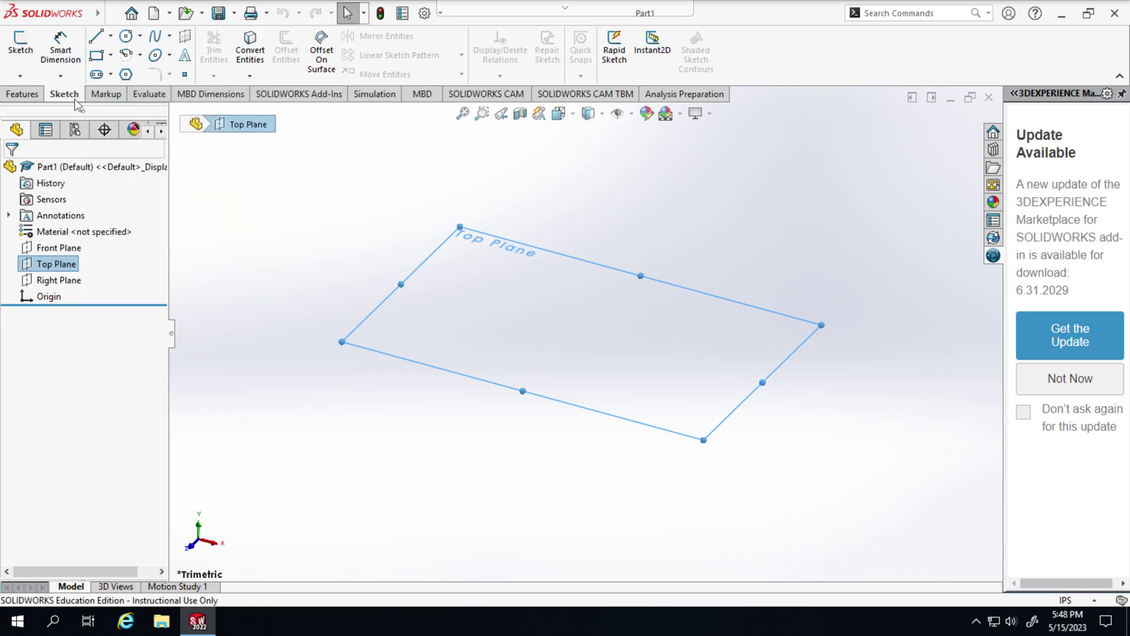
- Start Sketch1 on the Top Plane and draw one corner rectangle, abandoning a stray second one
click(24, 55)
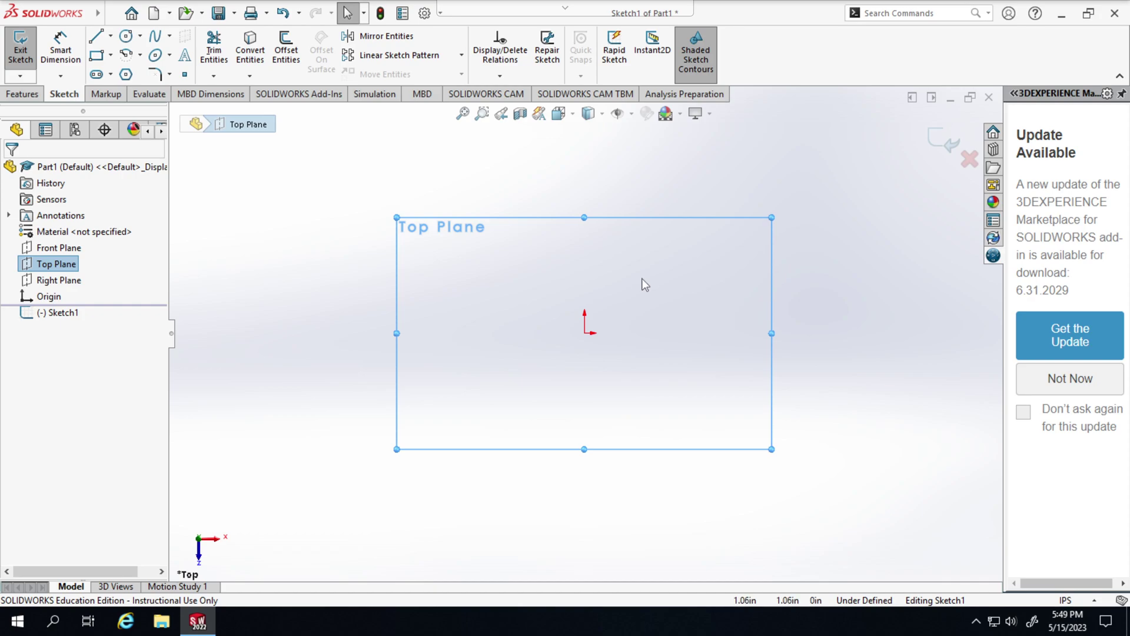
mouse_move(643, 282)
ctrl+middle_down()
mouse_move(543, 349)
mouse_move(433, 369)
mouse_move(424, 381)
mouse_move(453, 373)
ctrl+middle_up()
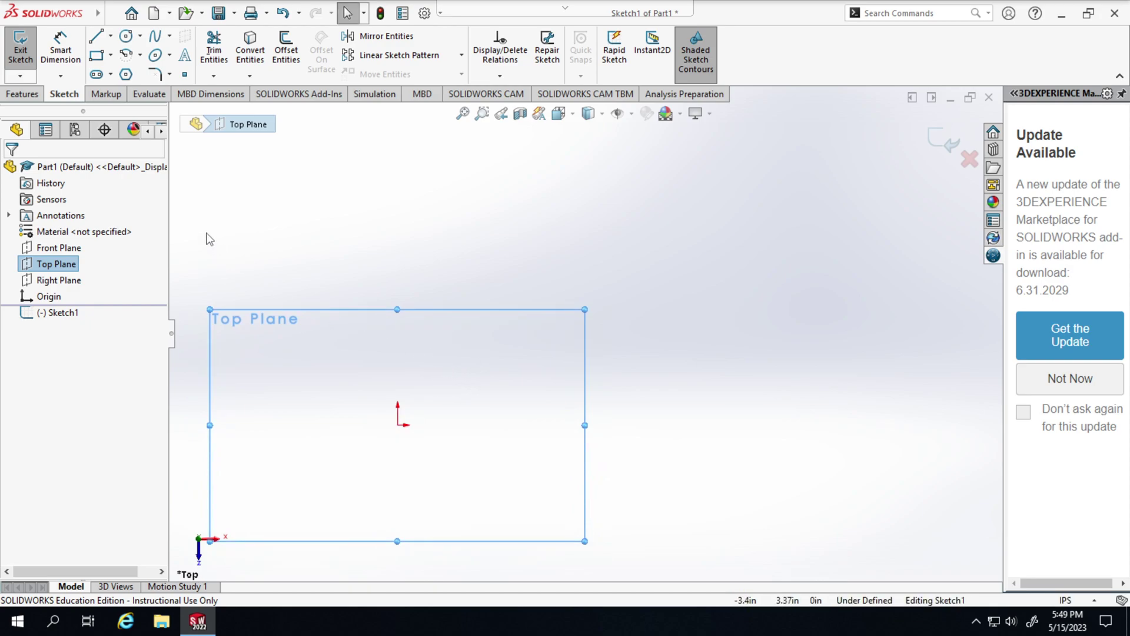
click(96, 55)
click(466, 365)
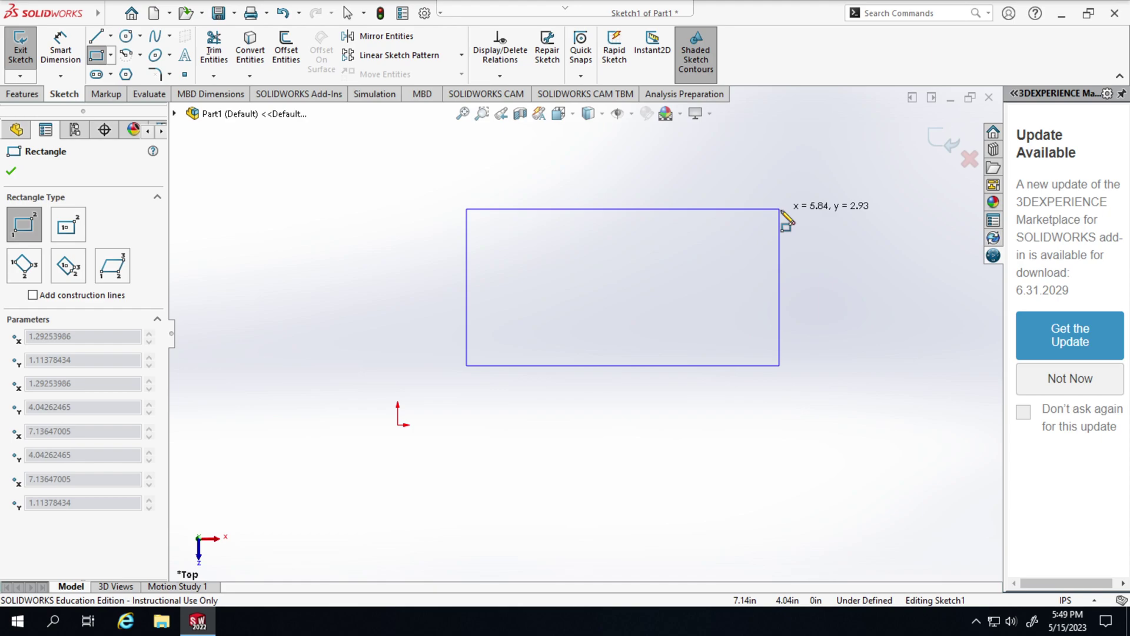
click(781, 209)
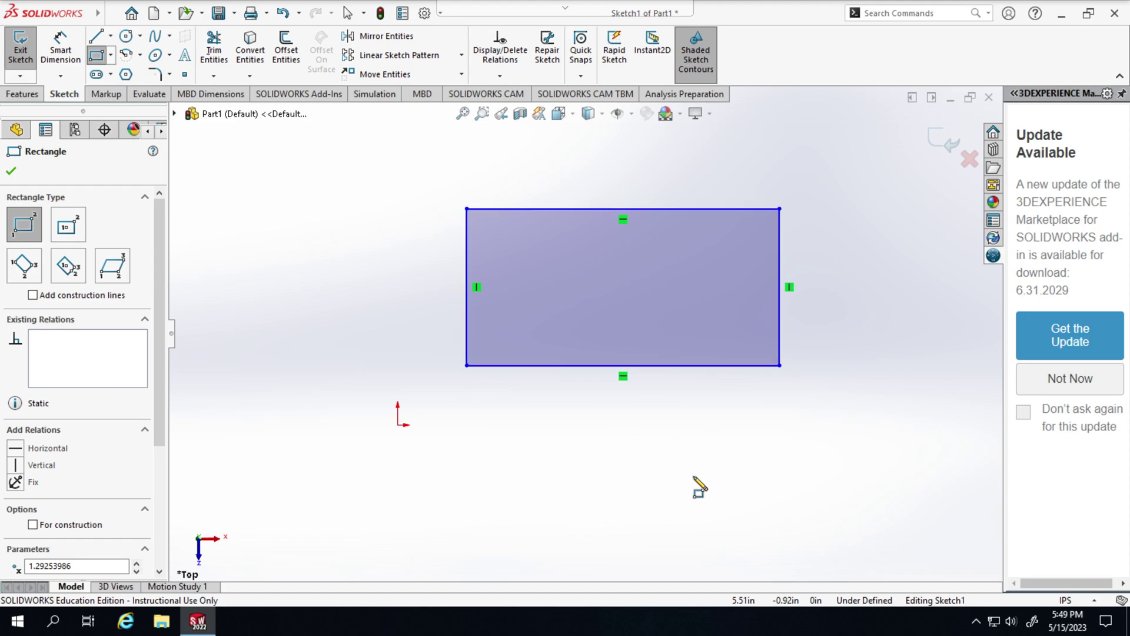
click(694, 476)
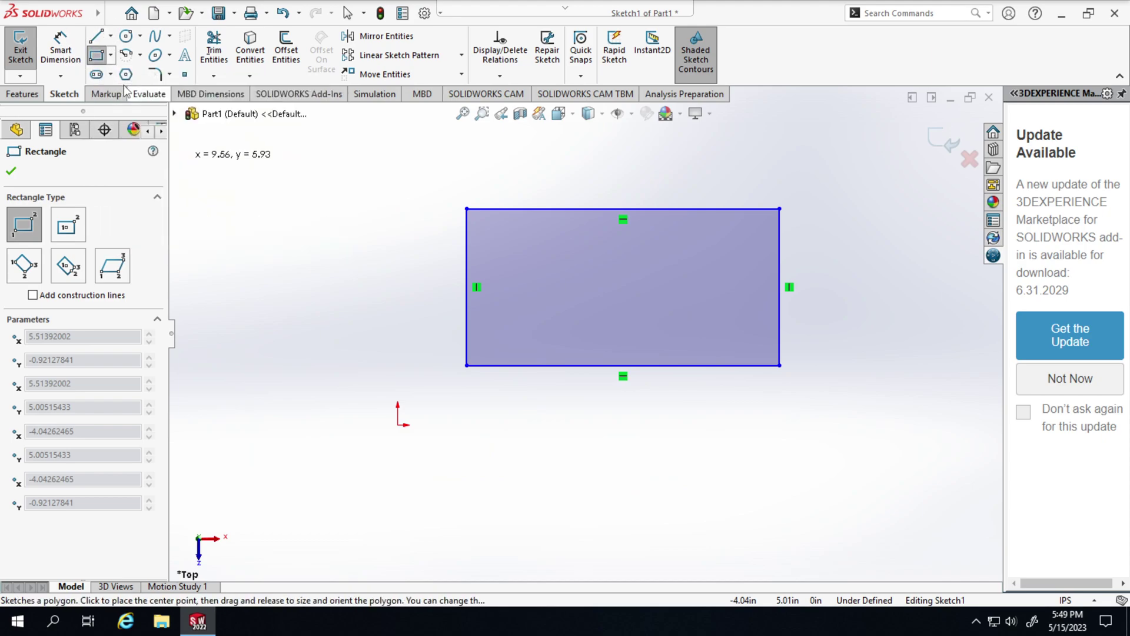
key(Escape)
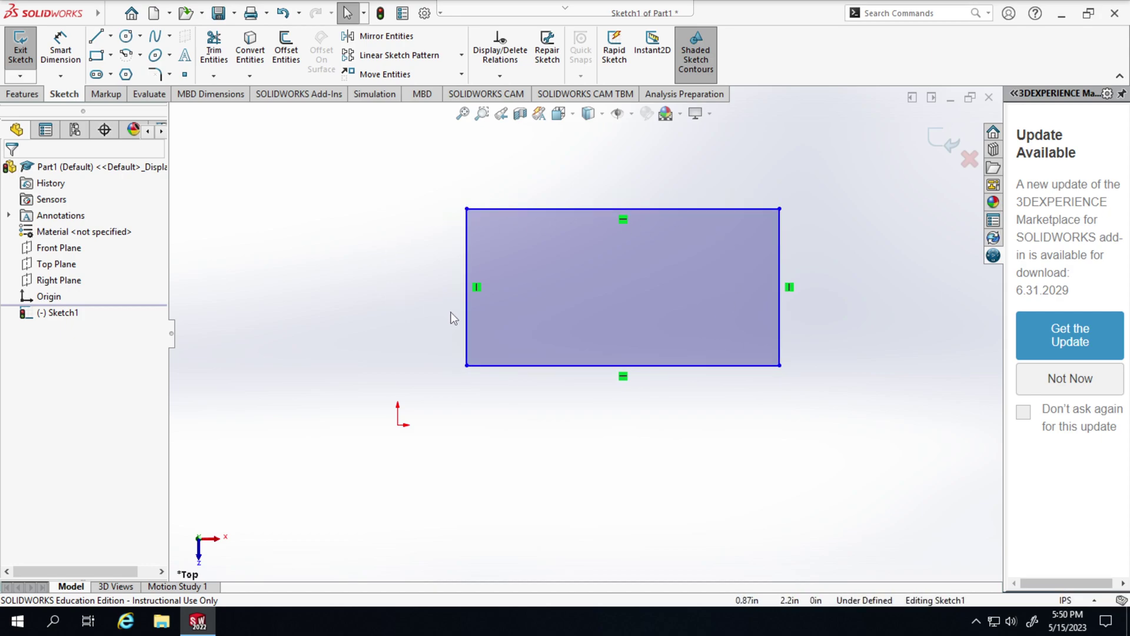
- Add Fix relations to the rectangle's bottom edge and left edge
click(539, 366)
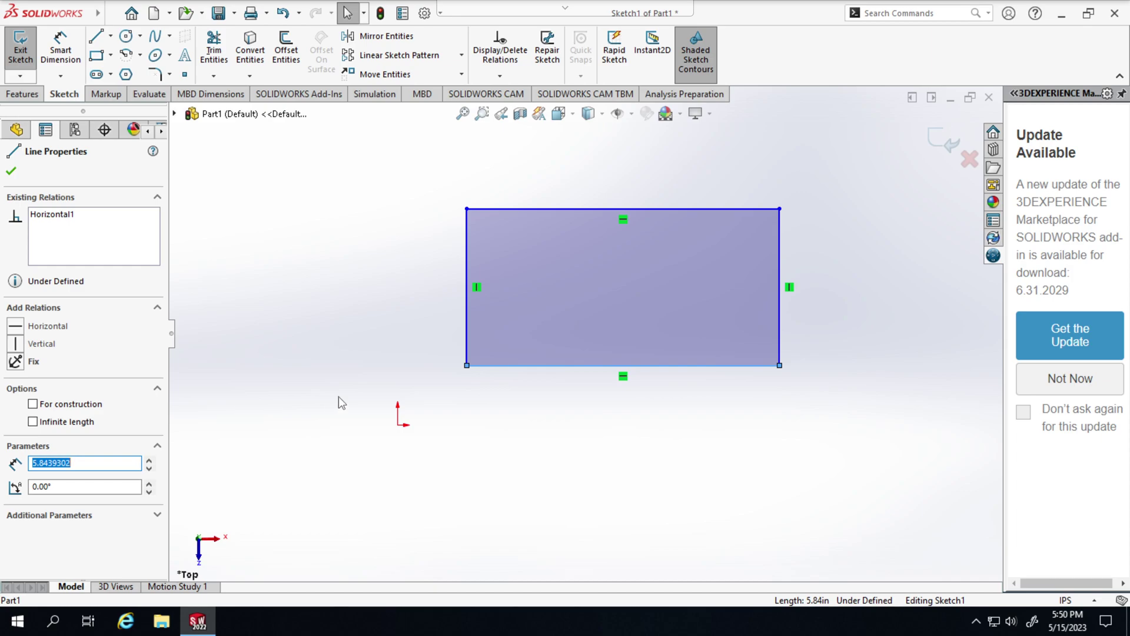
click(15, 362)
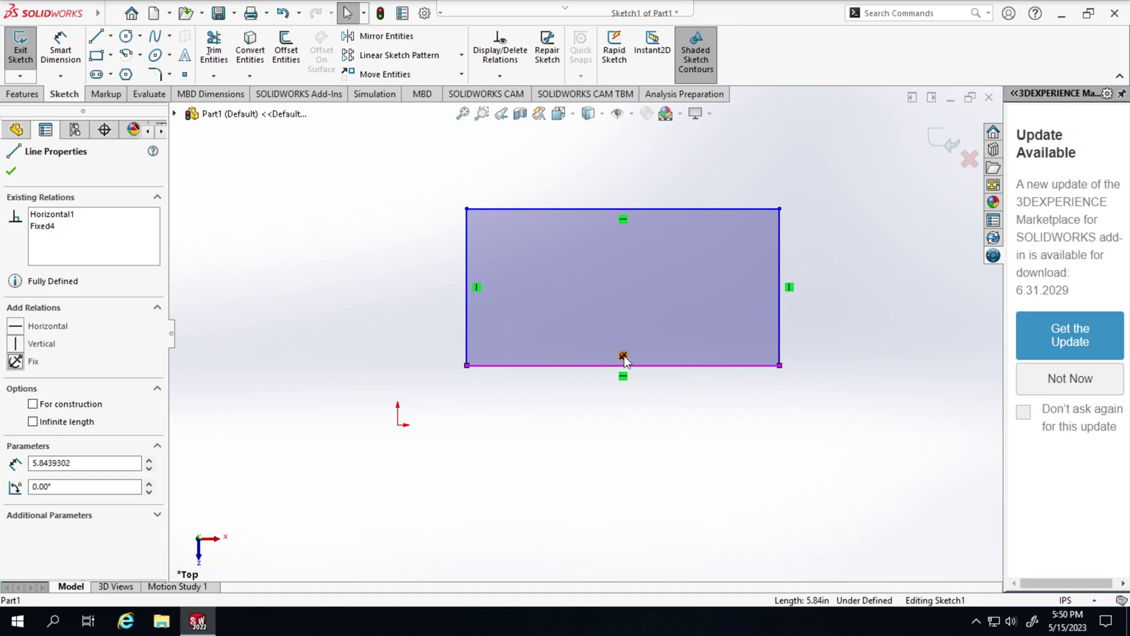
click(603, 383)
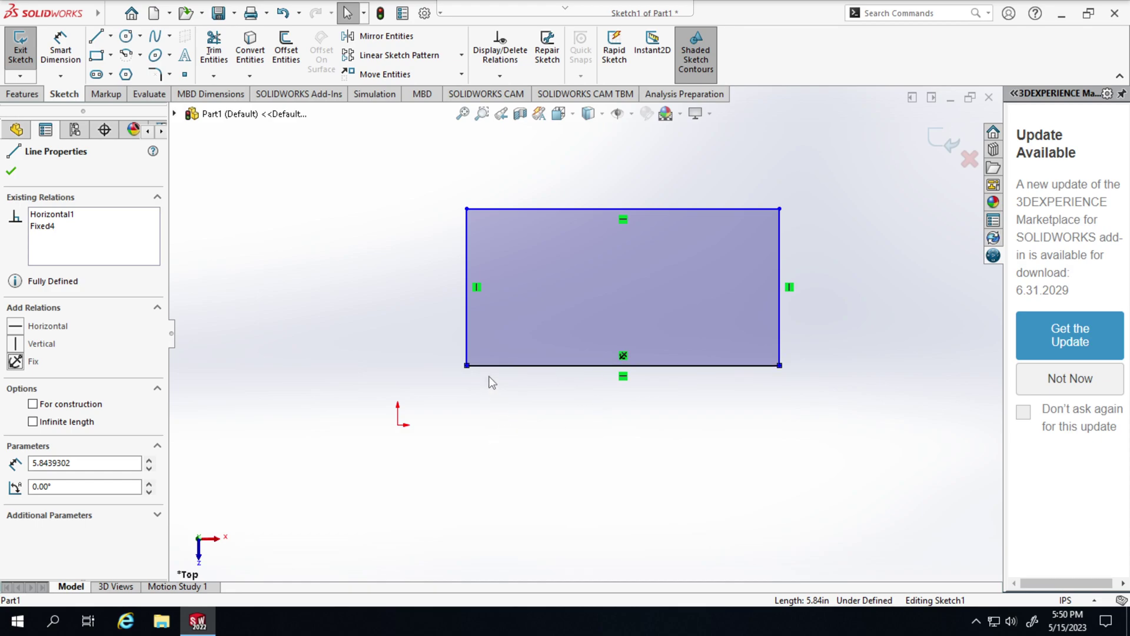
click(466, 333)
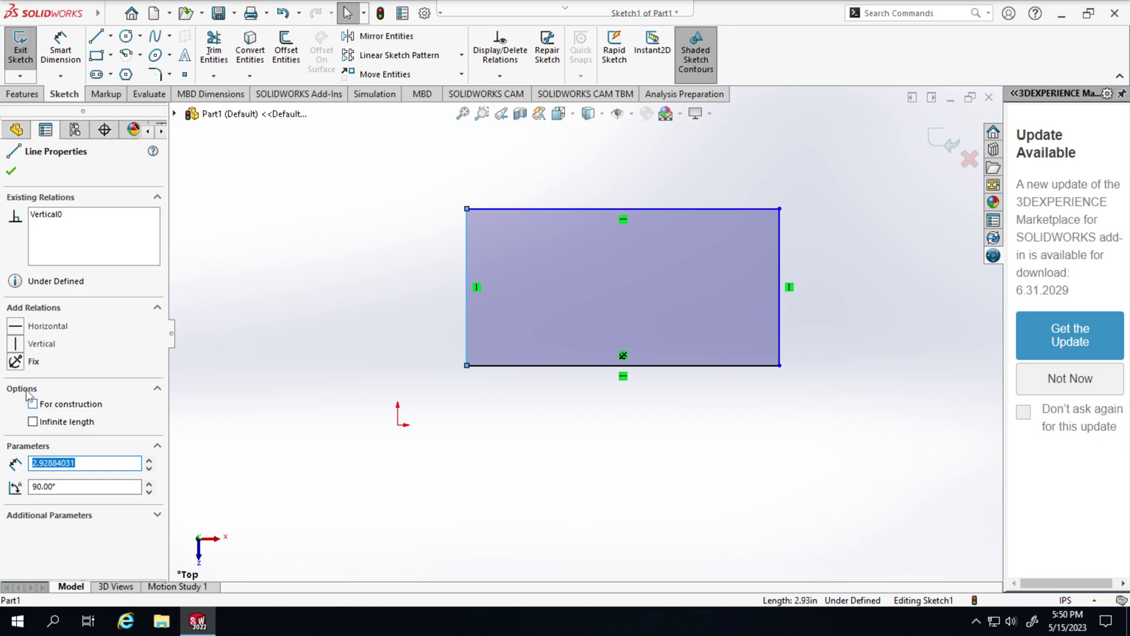
click(15, 361)
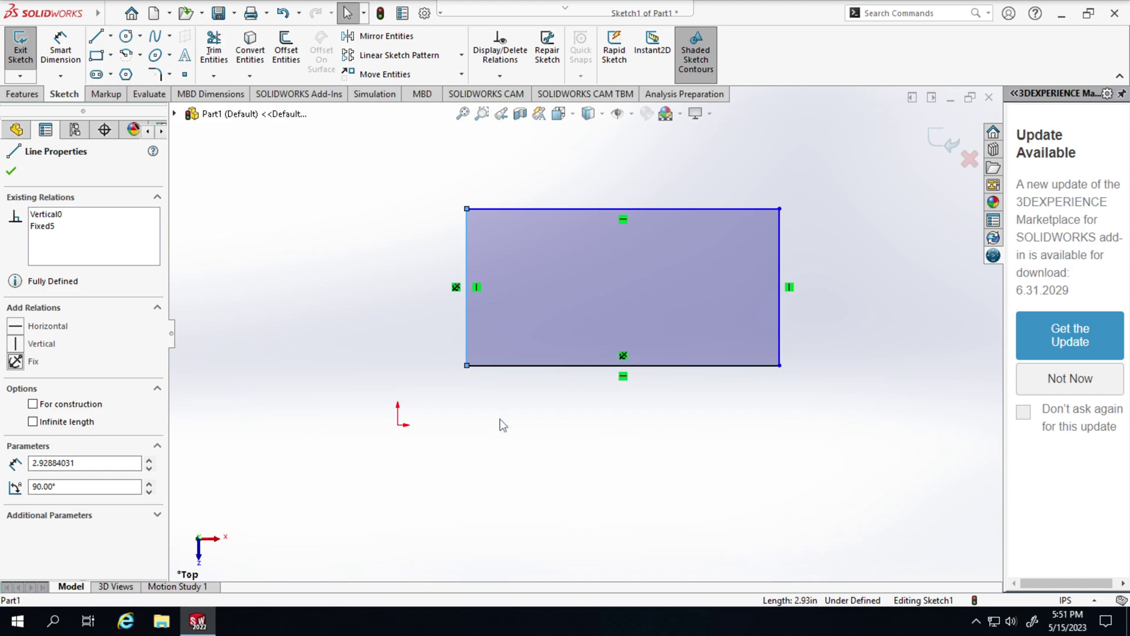
key(Escape)
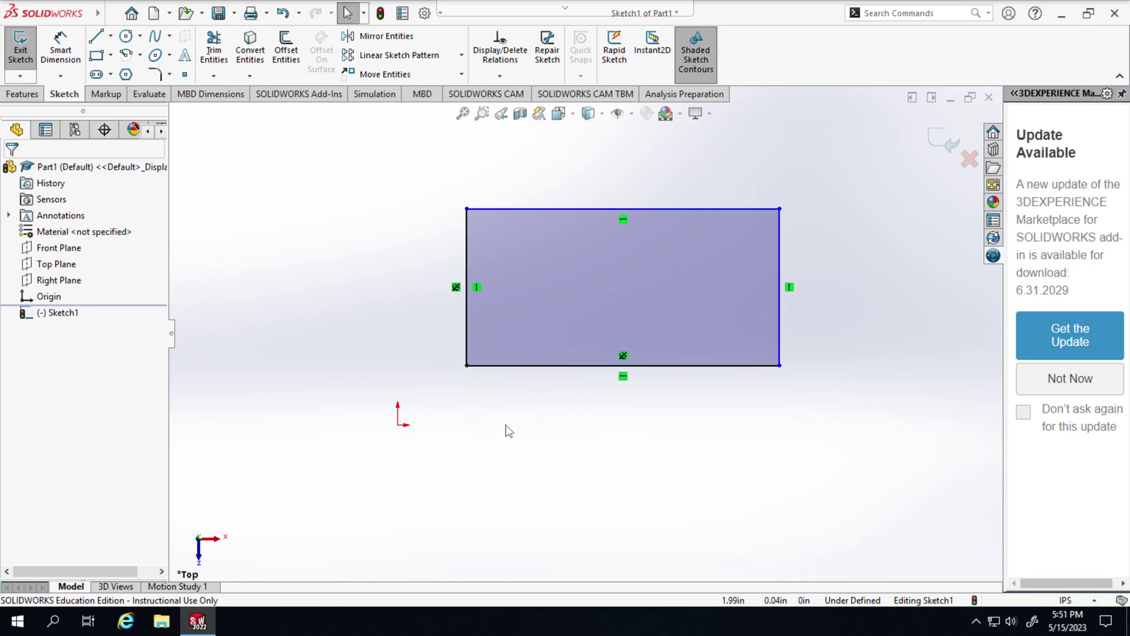
- Replace the 3DEXPERIENCE update notice in the task pane with the Home resources page
scroll(645, 305, up, 1)
scroll(644, 308, down, 3)
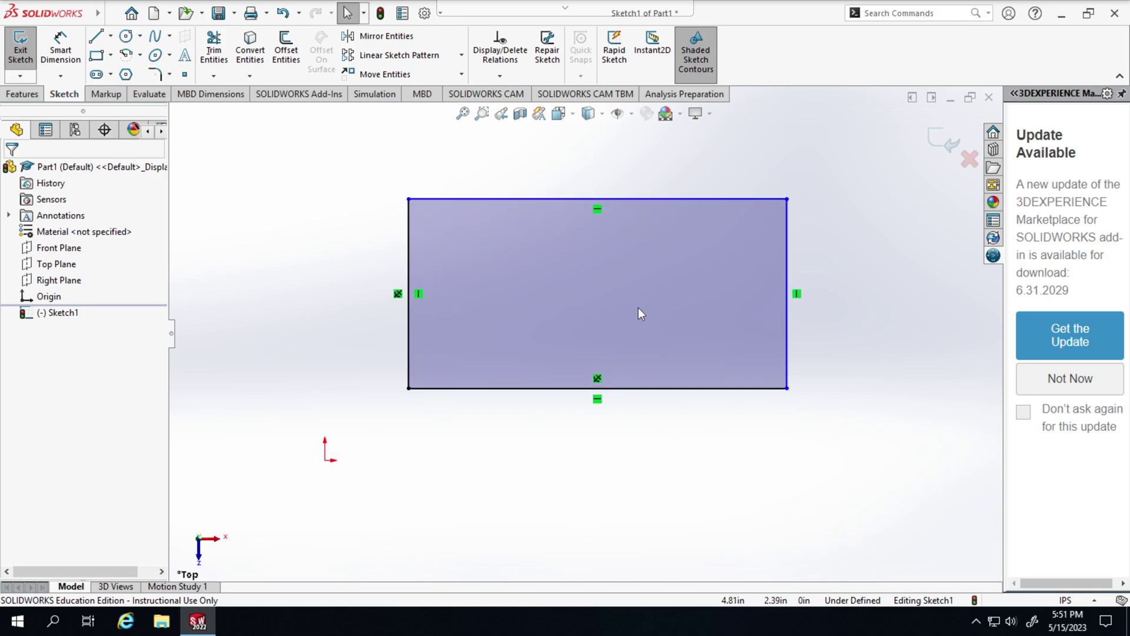
scroll(638, 308, down, 1)
scroll(601, 270, down, 1)
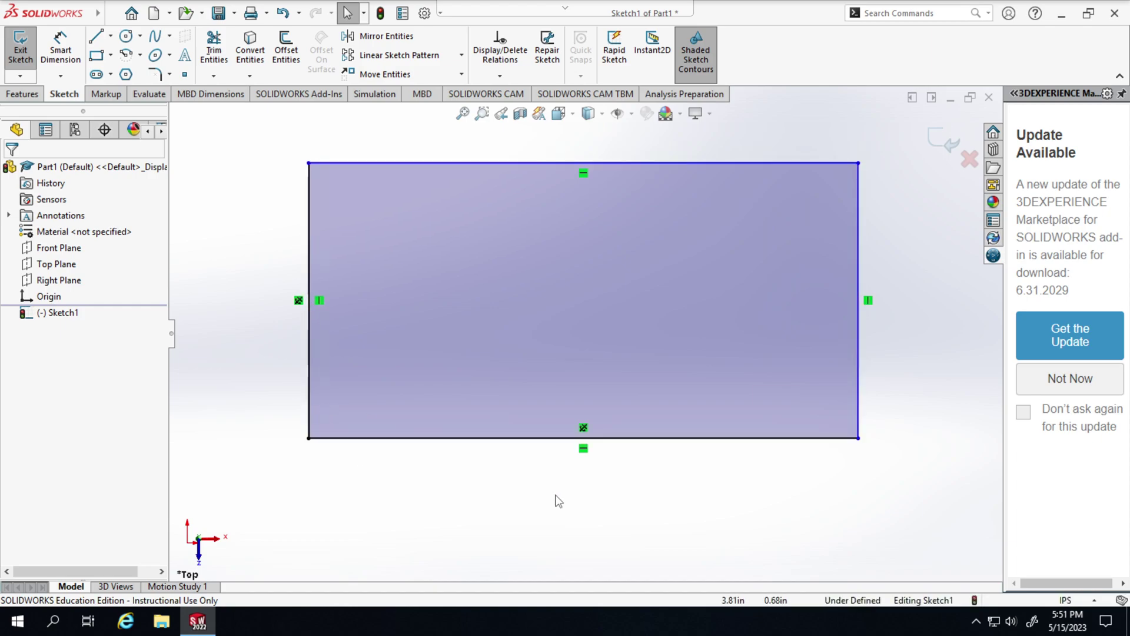
click(992, 131)
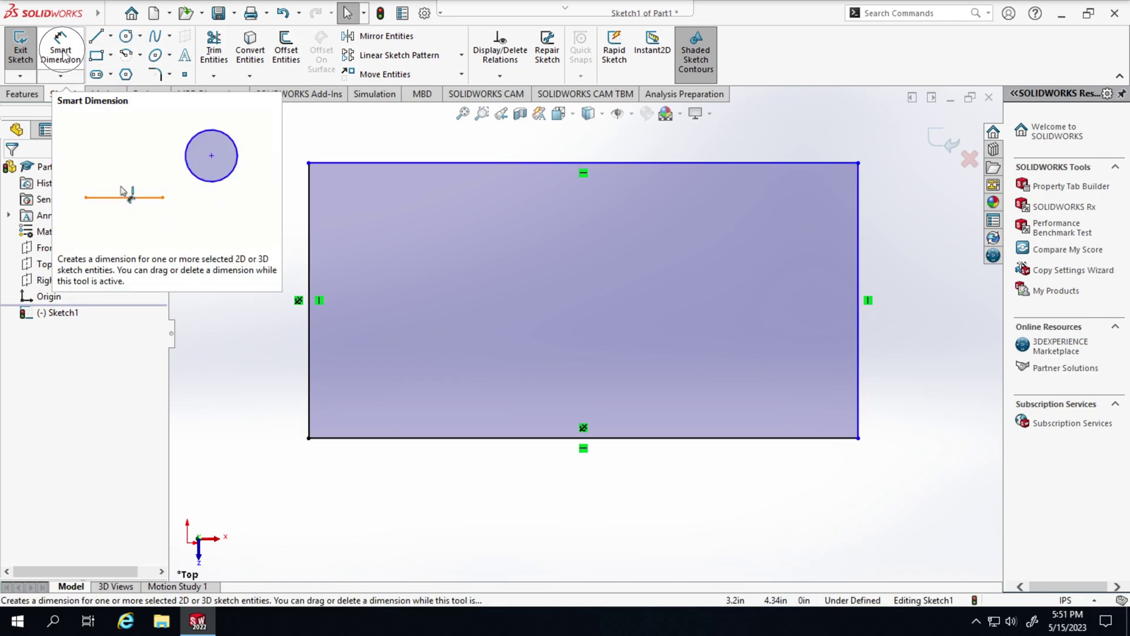
- Start a Smart Dimension on the rectangle's bottom edge
click(432, 439)
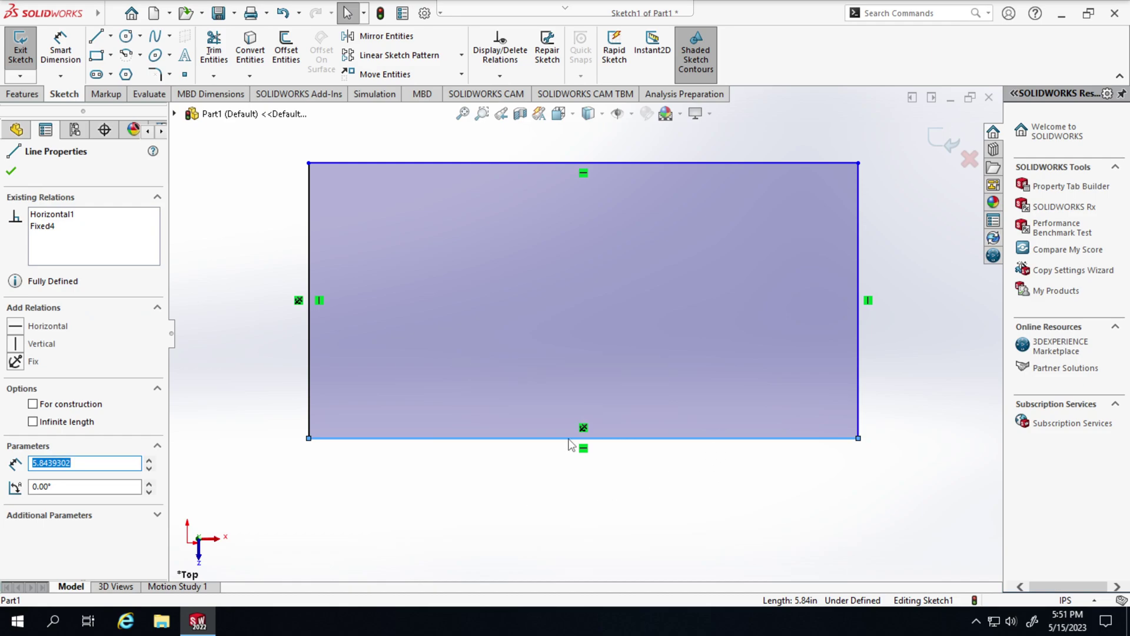
click(61, 51)
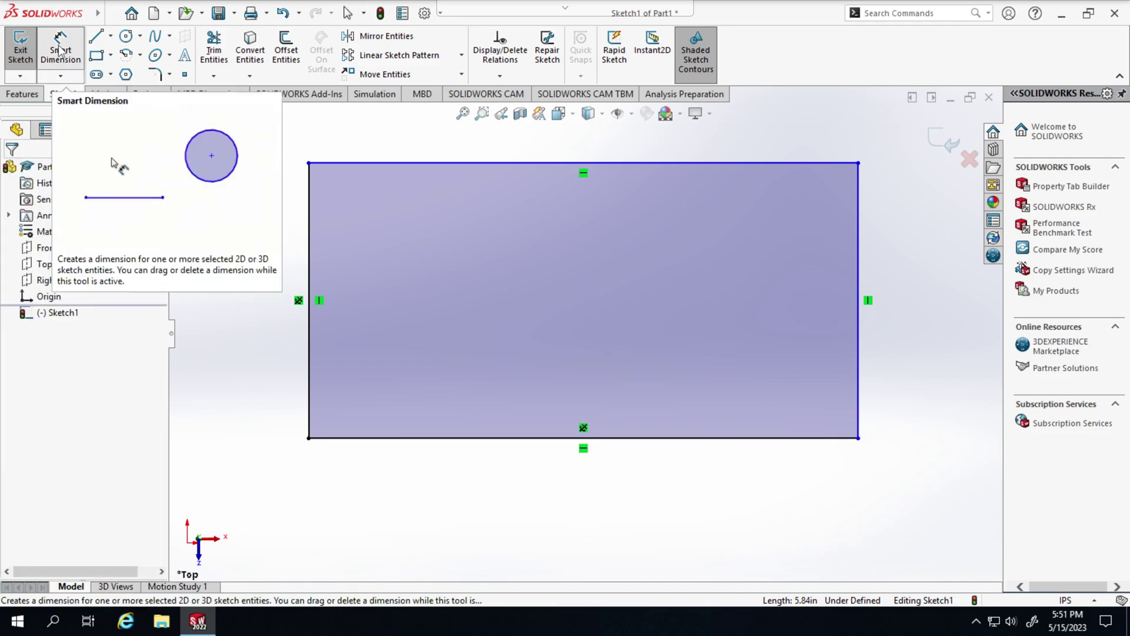
click(65, 56)
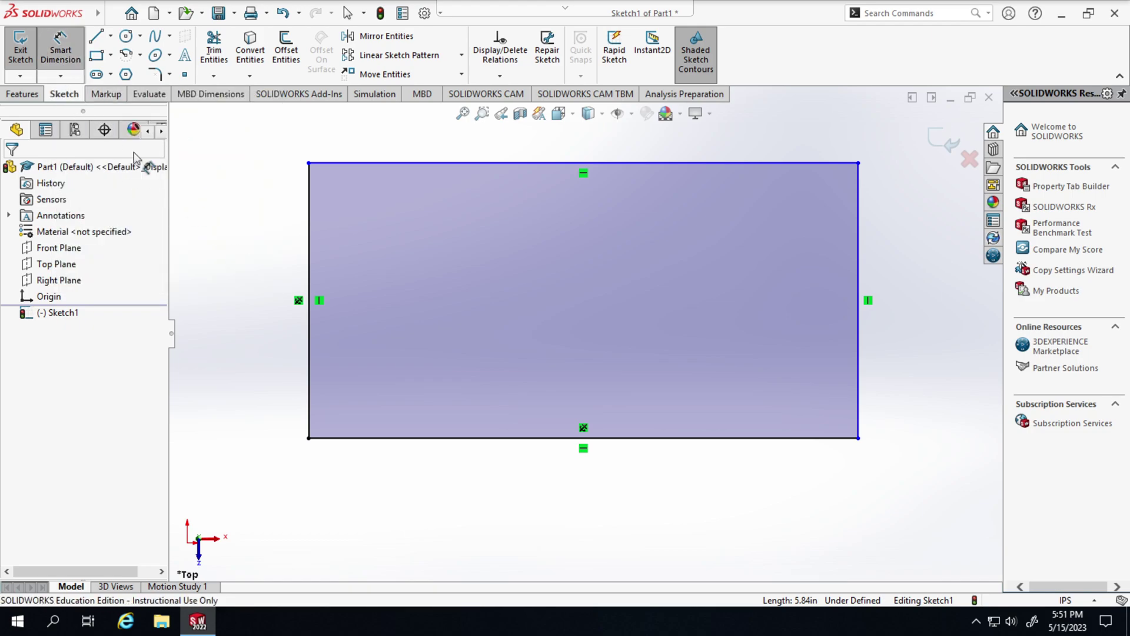
click(59, 59)
click(457, 445)
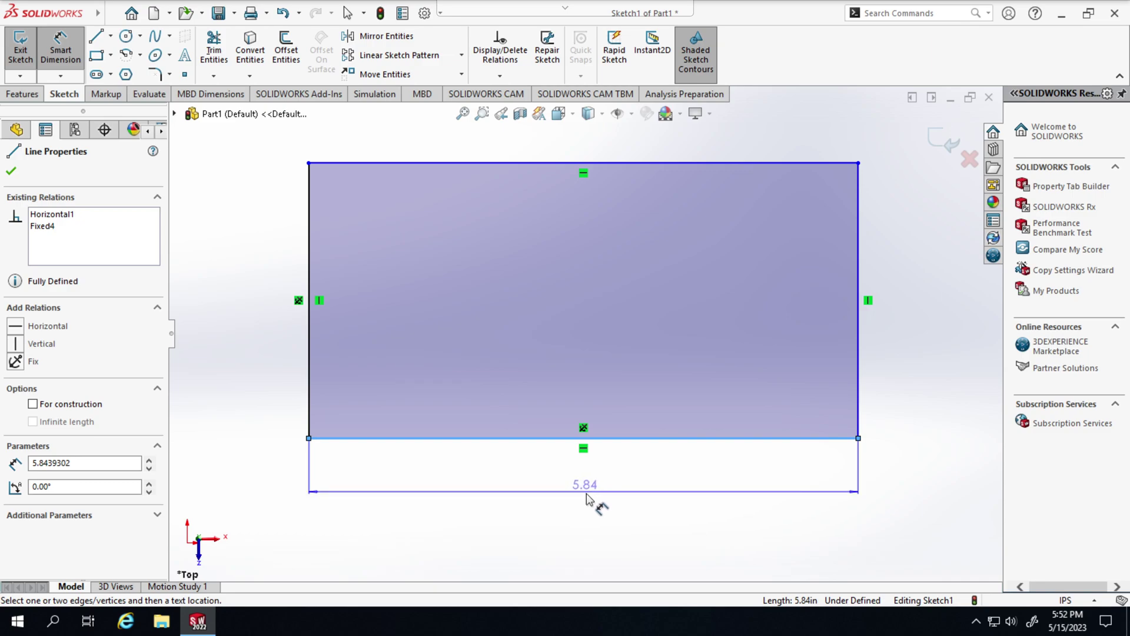
- Place the bottom-edge width dimension at 6 in, correct it to 8 in, and zoom to fit
click(587, 499)
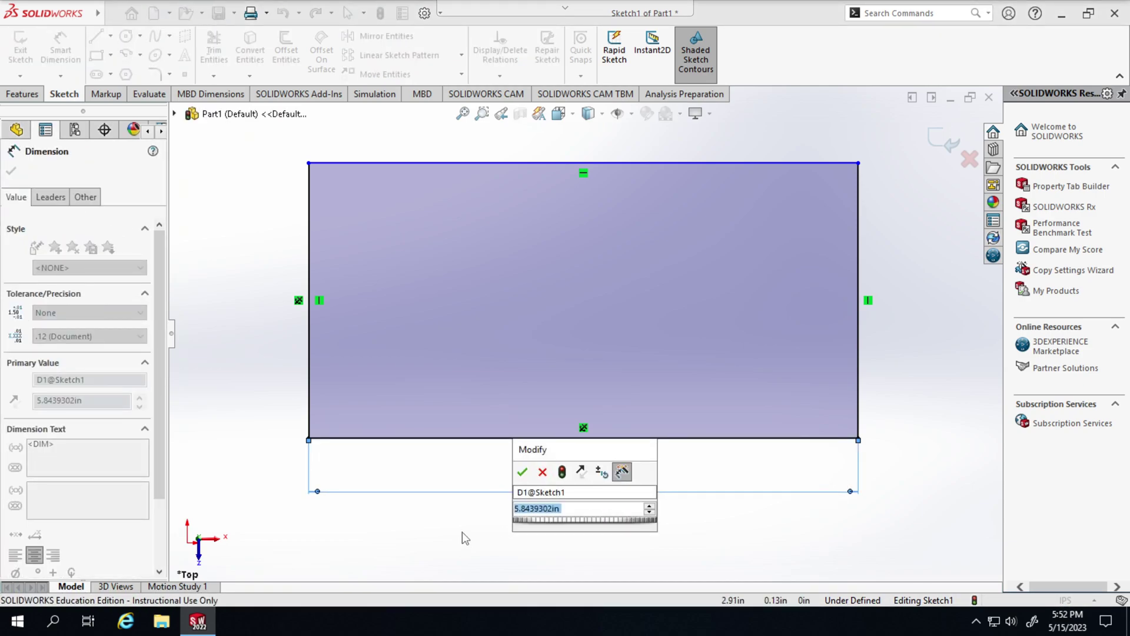
text(6)
key(Return)
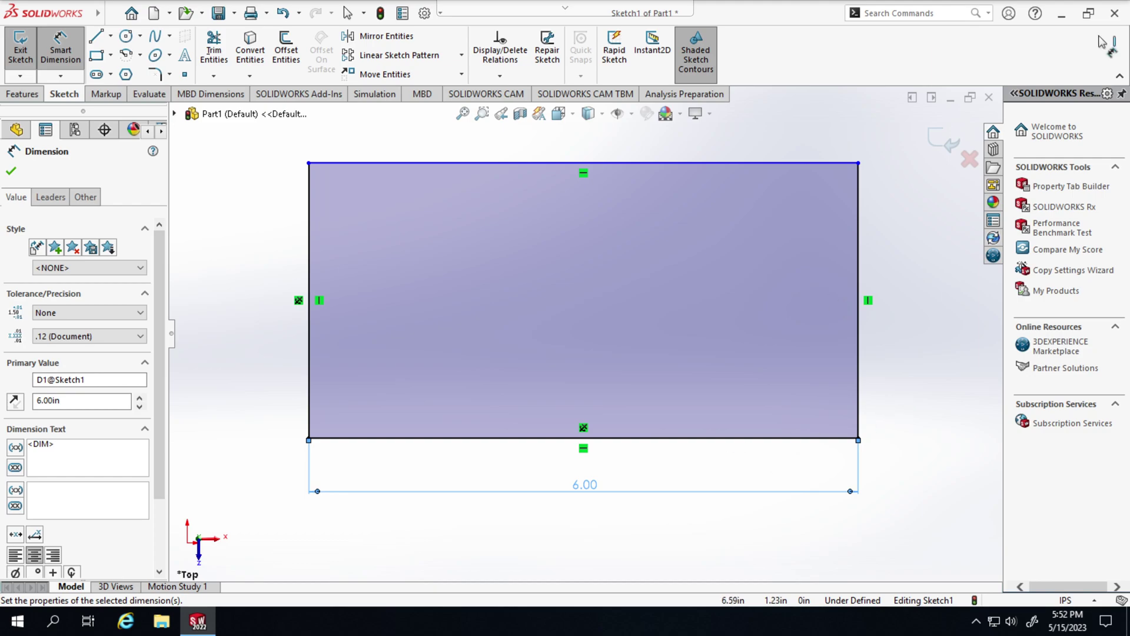
double_click(585, 484)
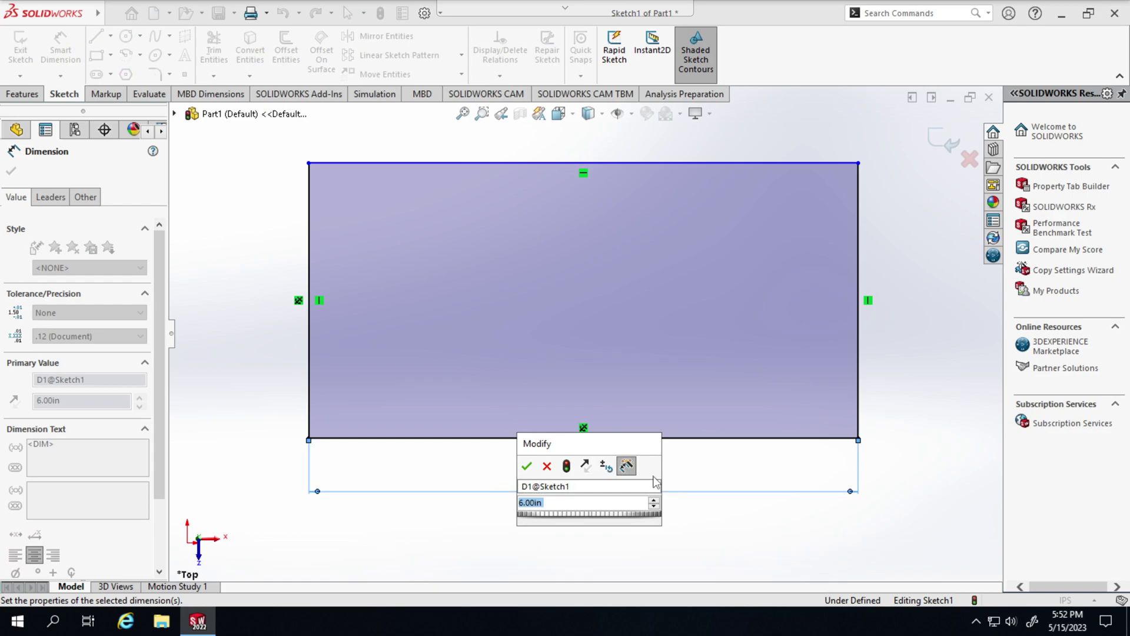
text(8)
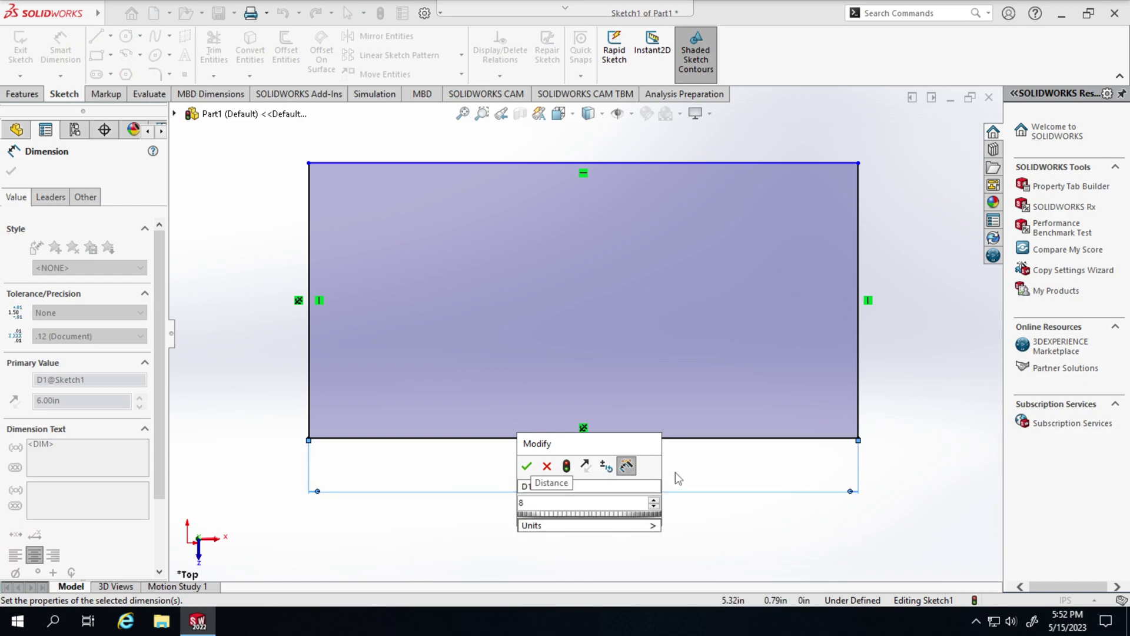
key(Return)
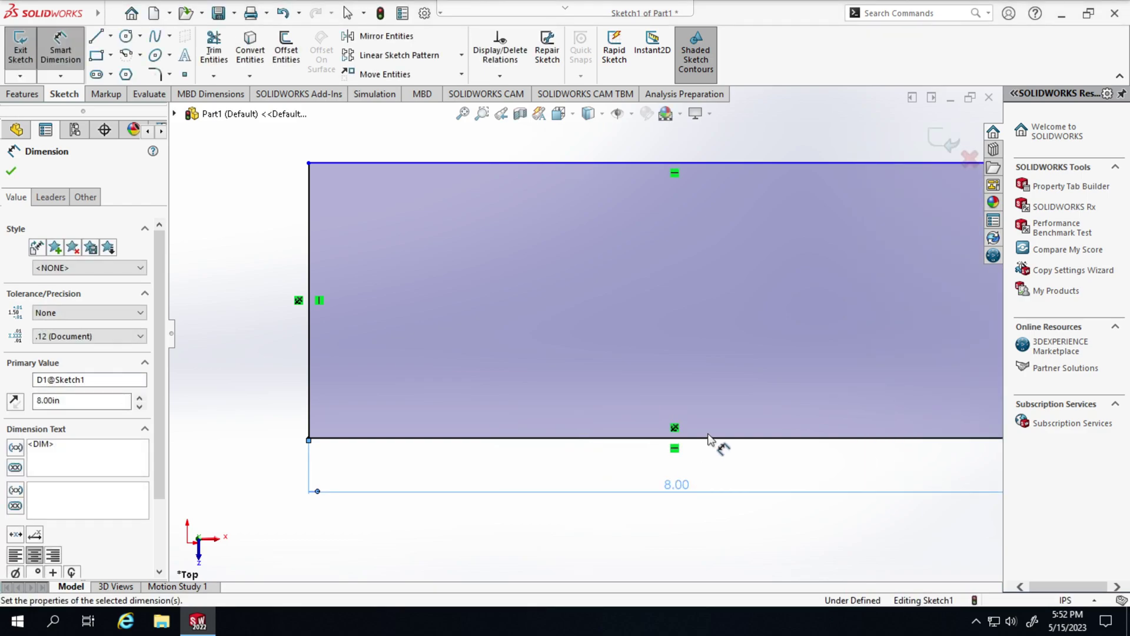
key(f)
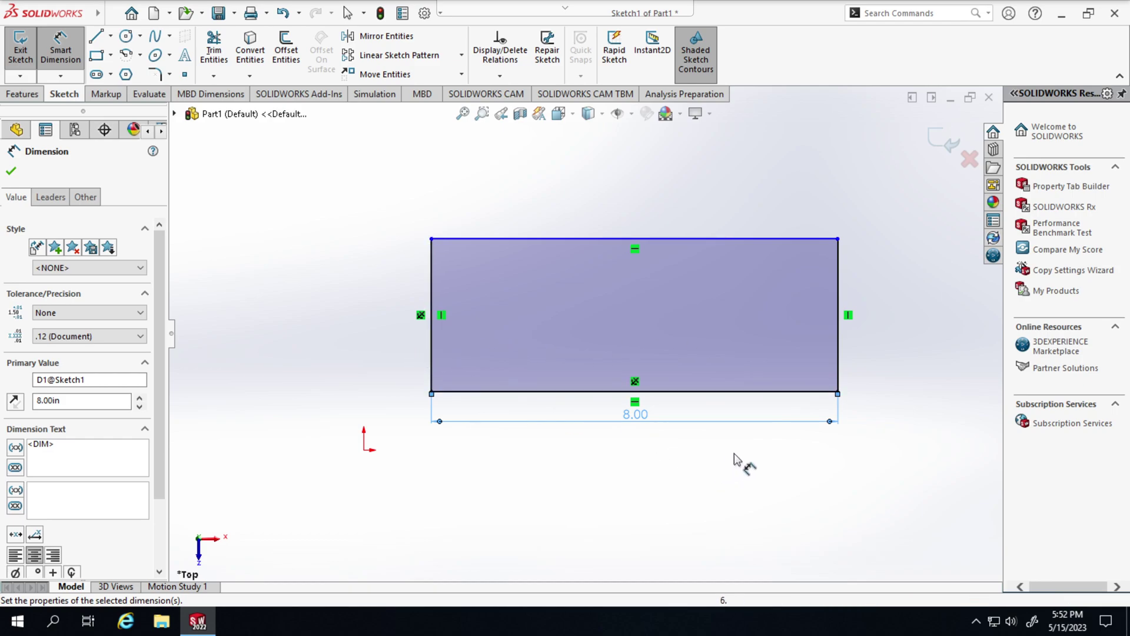
- Dimension the rectangle's right edge to a 4 in height, fully defining the sketch
click(840, 365)
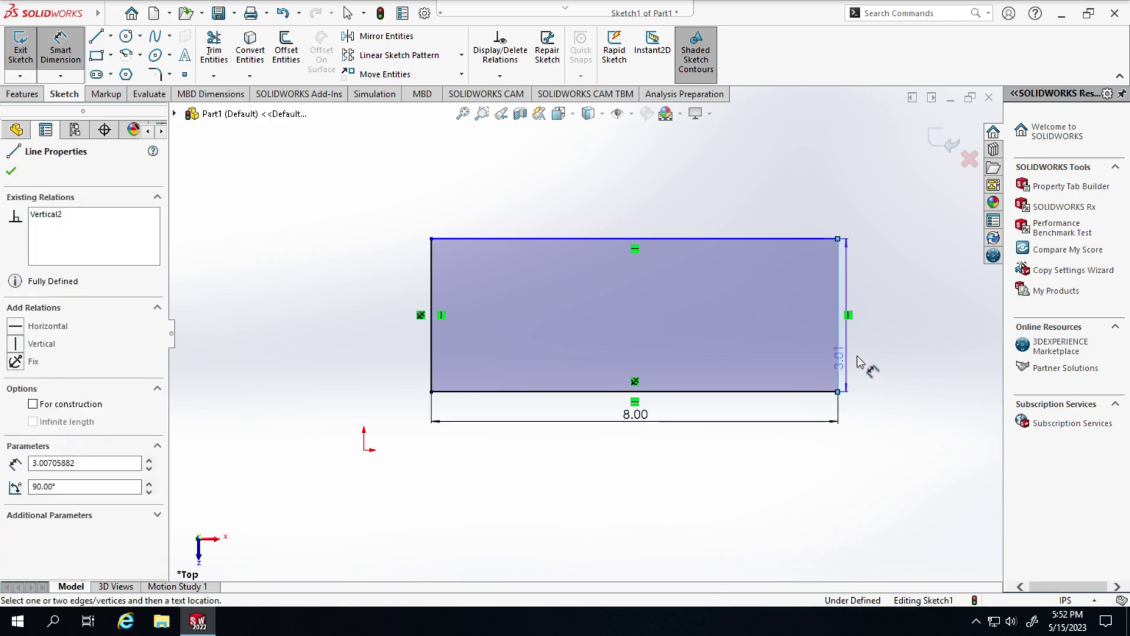
click(900, 324)
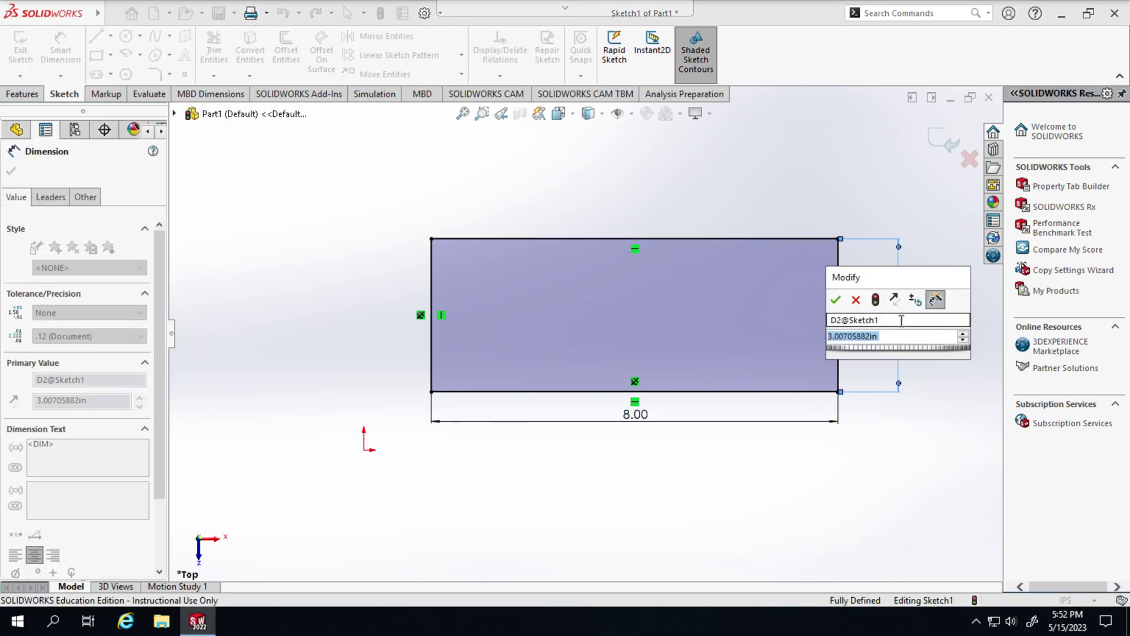
text(4)
key(Return)
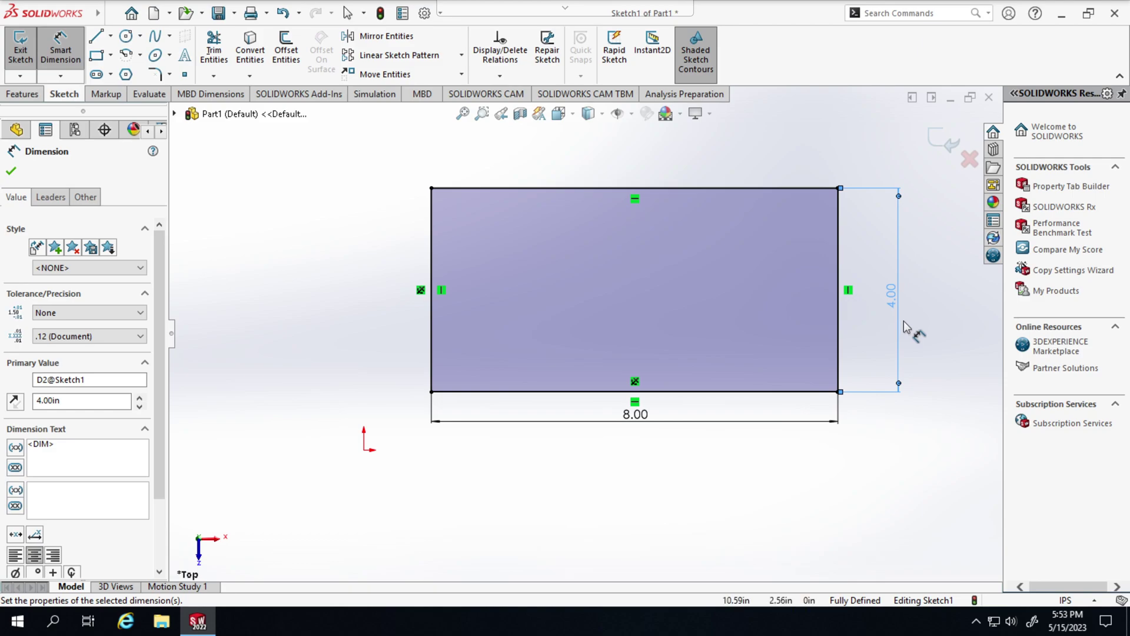